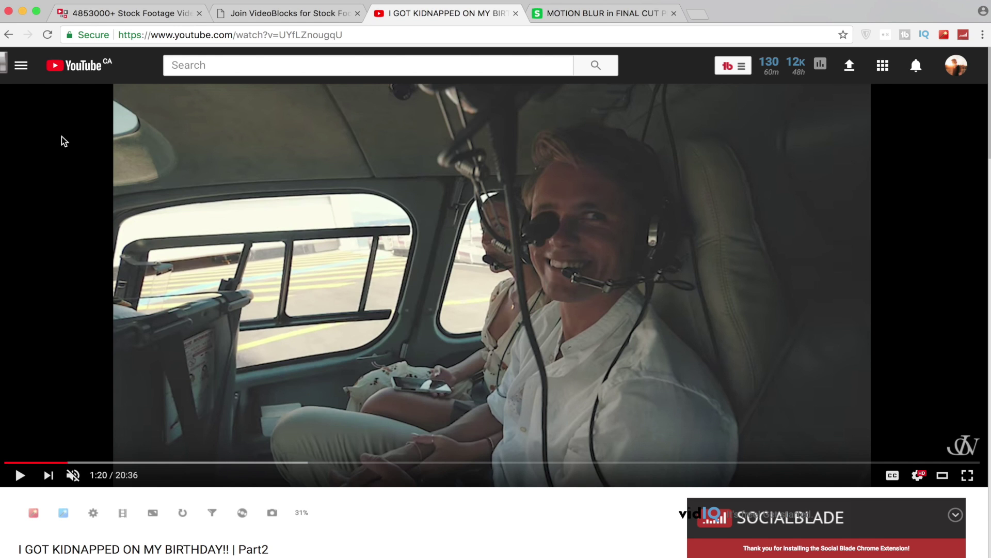
Step: Jump back to the cockpit scene at 1:21 and set playback speed to 0.25
left_click(20, 474)
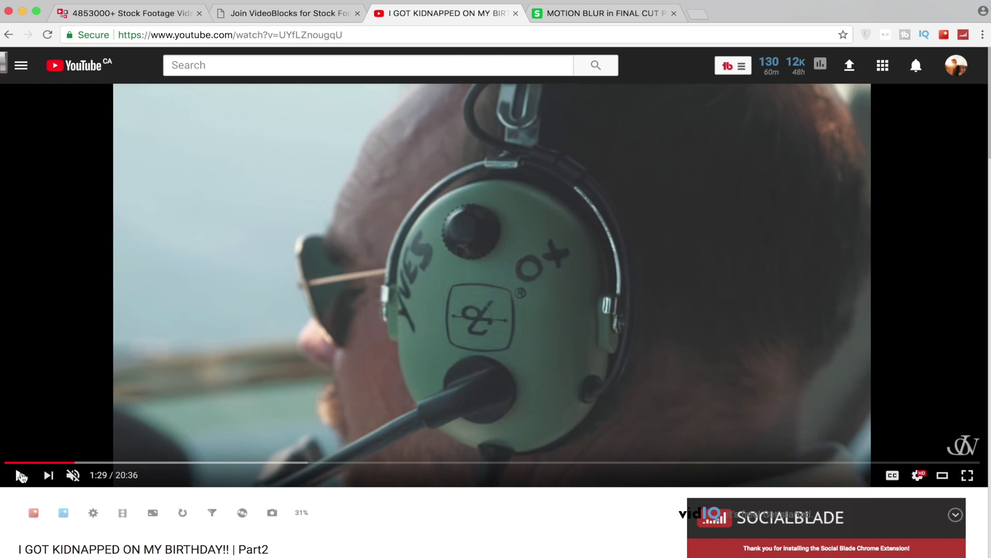
left_click(69, 463)
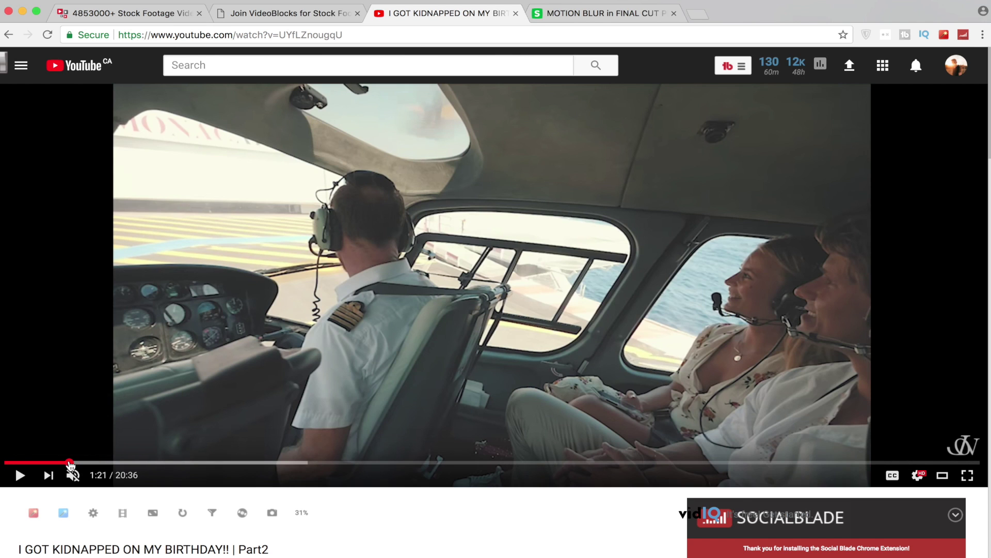
left_click(918, 475)
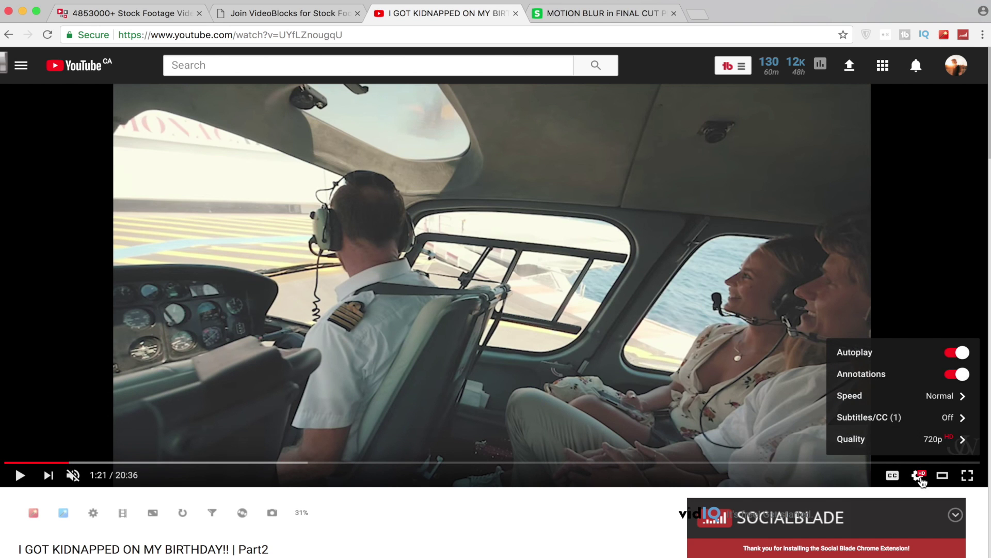
left_click(951, 405)
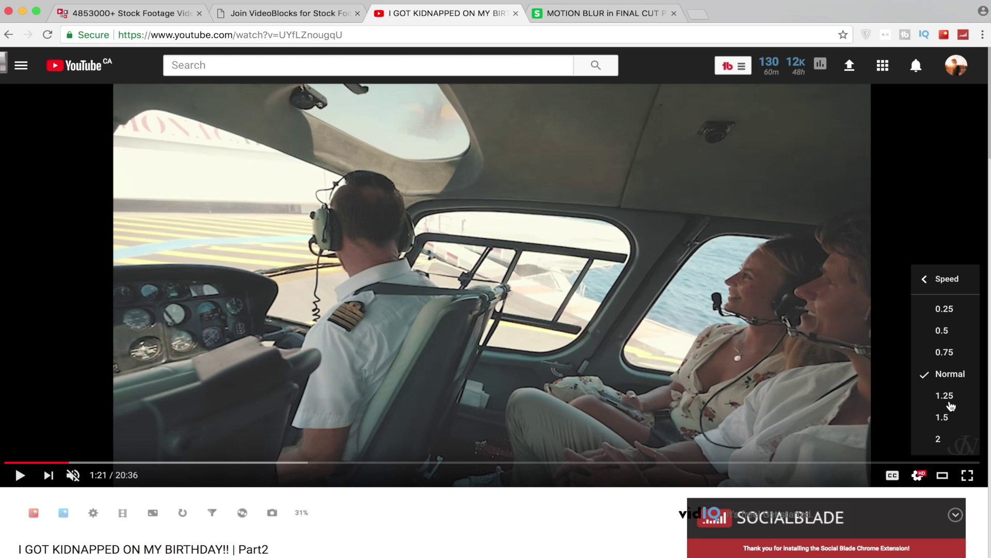
left_click(944, 310)
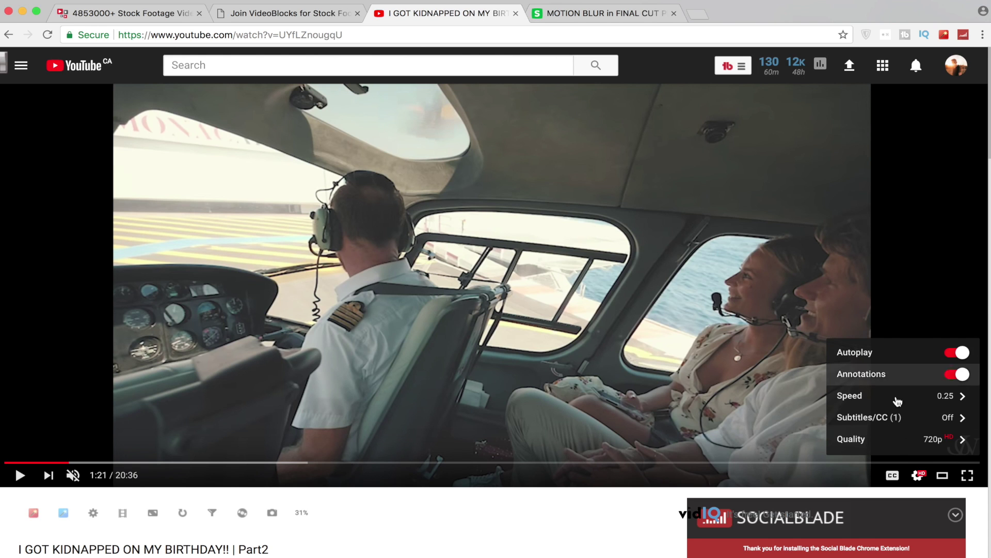
left_click(918, 476)
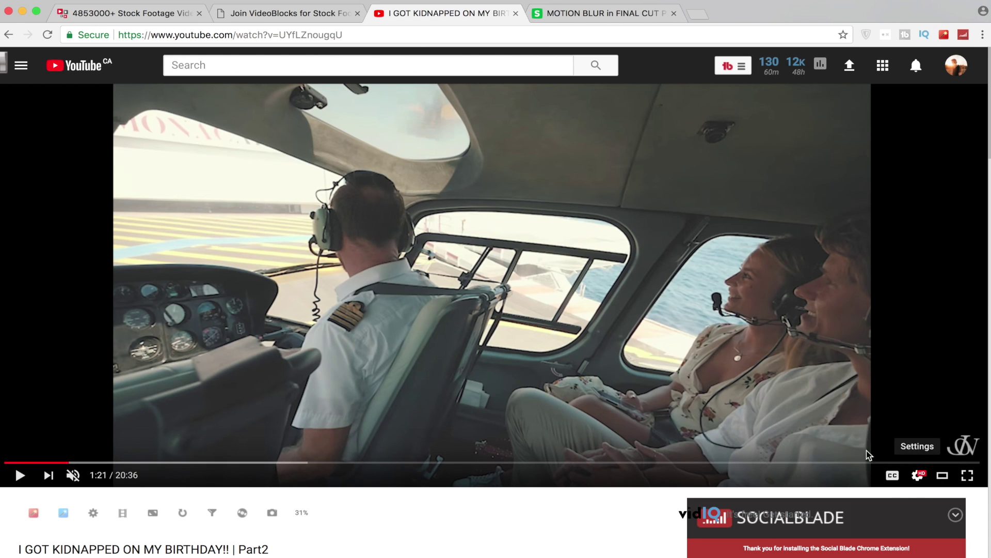
Step: Play the cockpit scene in slow motion, pause at 1:28, and switch to VideoBlocks
left_click(19, 476)
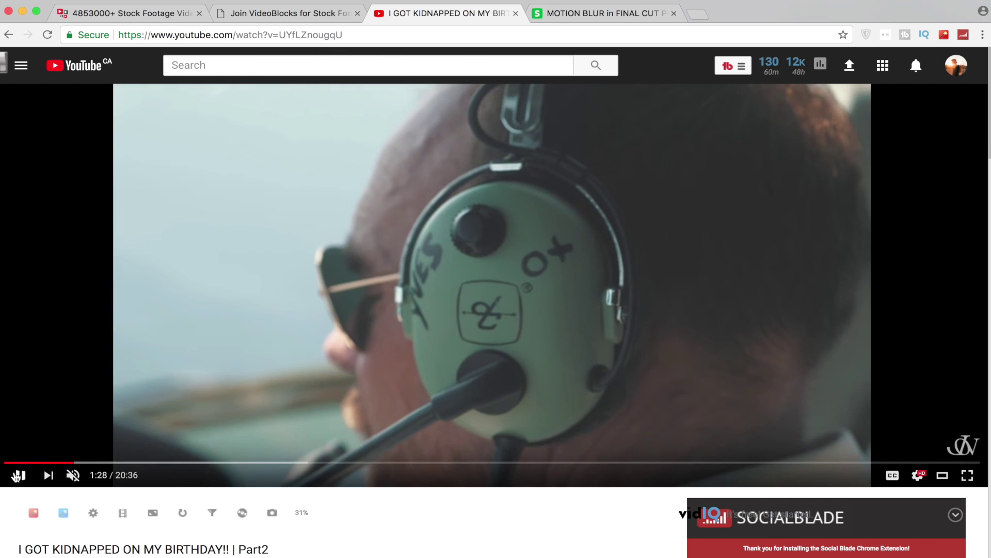
left_click(19, 474)
left_click(103, 13)
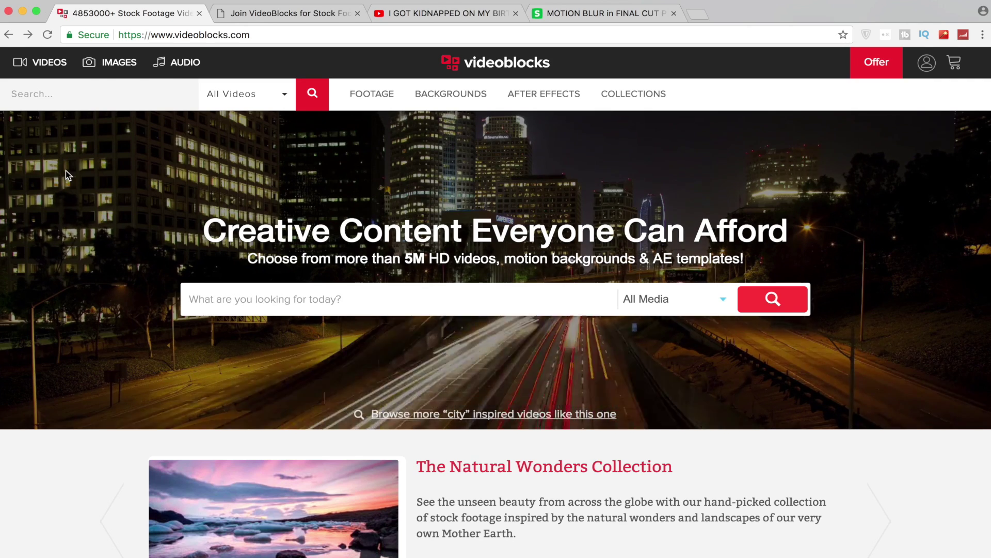
Step: Leave the VideoBlocks homepage and switch to Final Cut Pro from the Dock
mouse_move(51, 547)
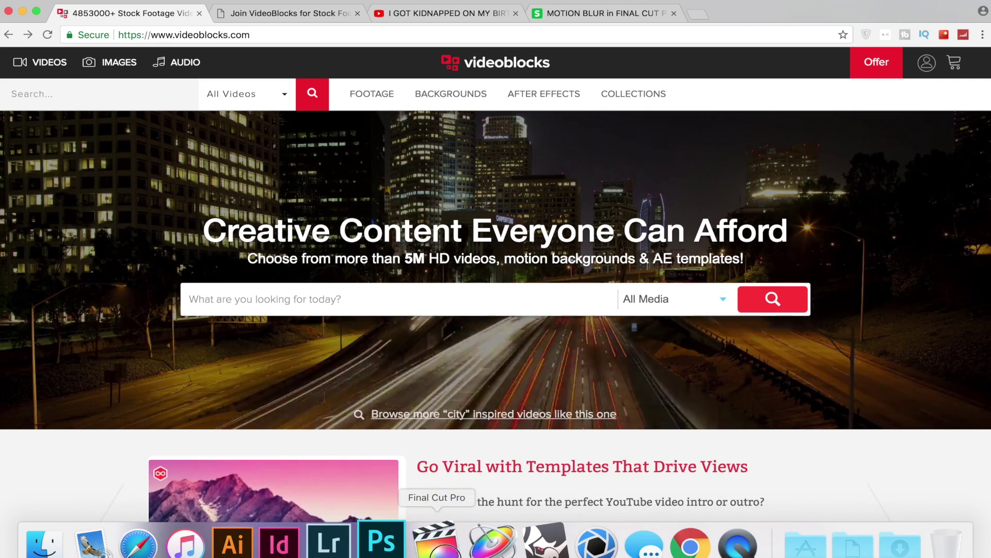
left_click(436, 540)
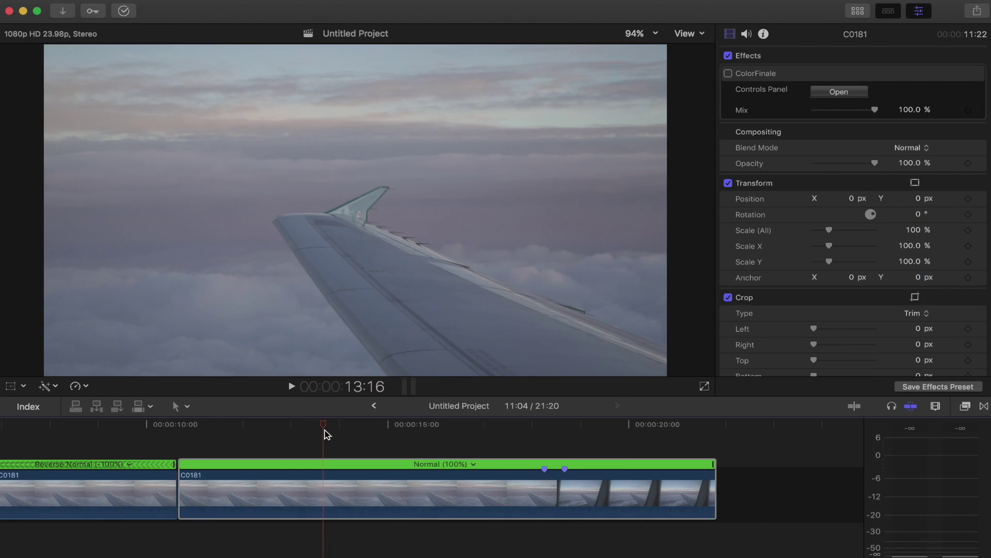
Step: Review the C0181 wing clip between about 15:14 and 19:08, settling the playhead at 17:02
left_click_drag(323, 429, 185, 436)
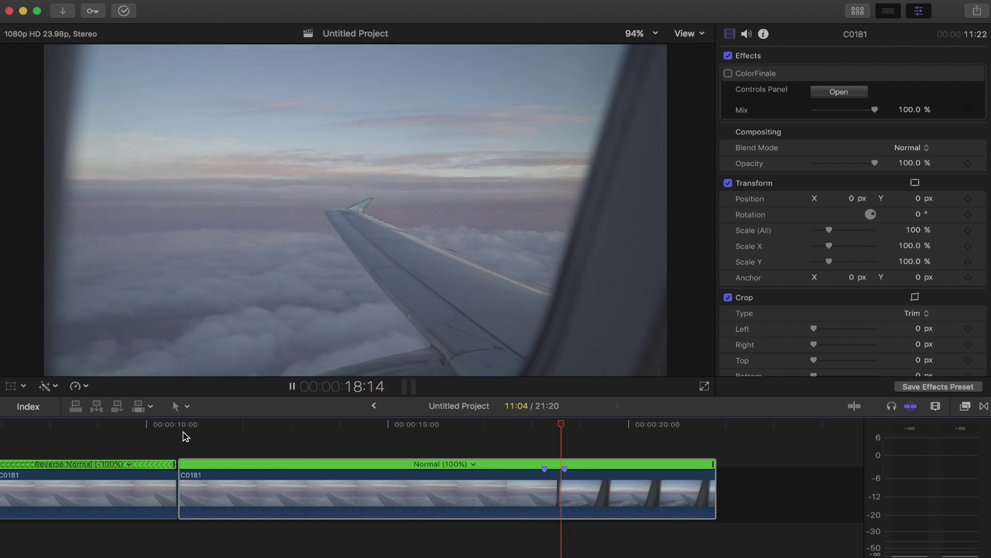
key("space")
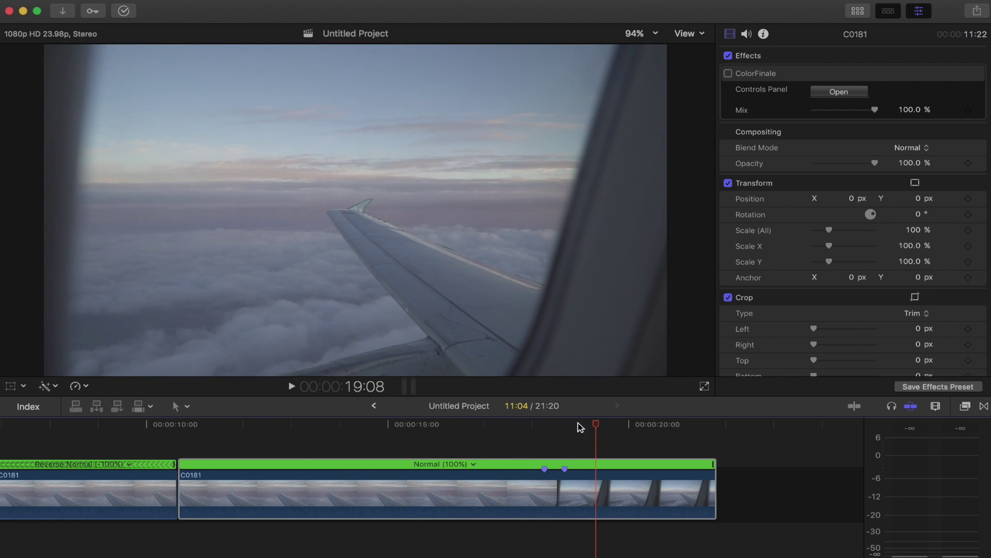
left_click_drag(597, 426, 378, 433)
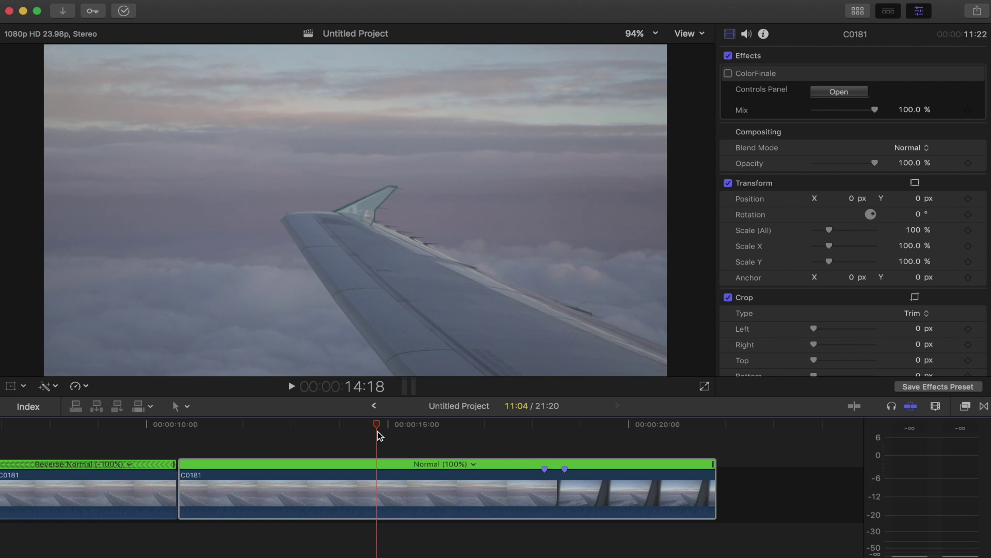
left_click_drag(378, 436, 614, 449)
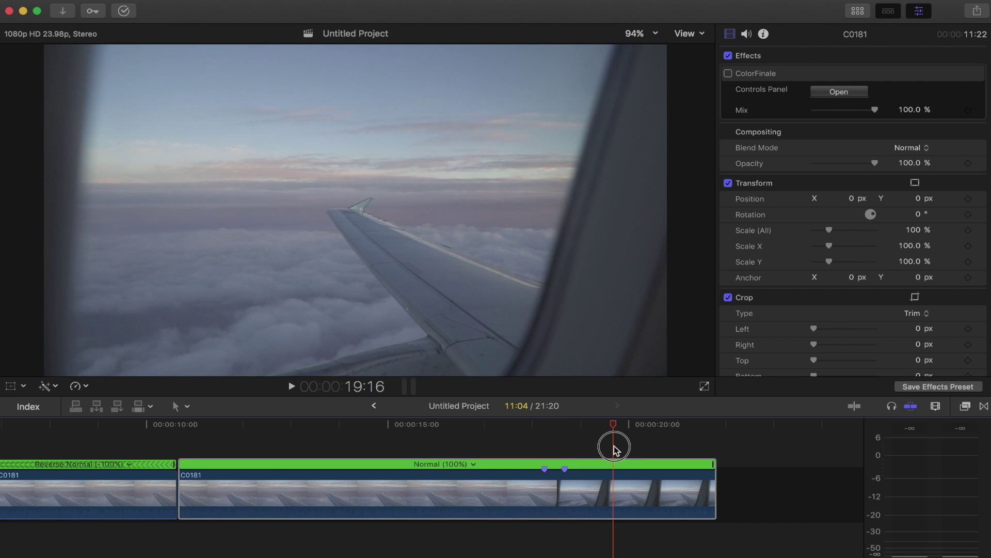
left_click_drag(615, 449, 490, 451)
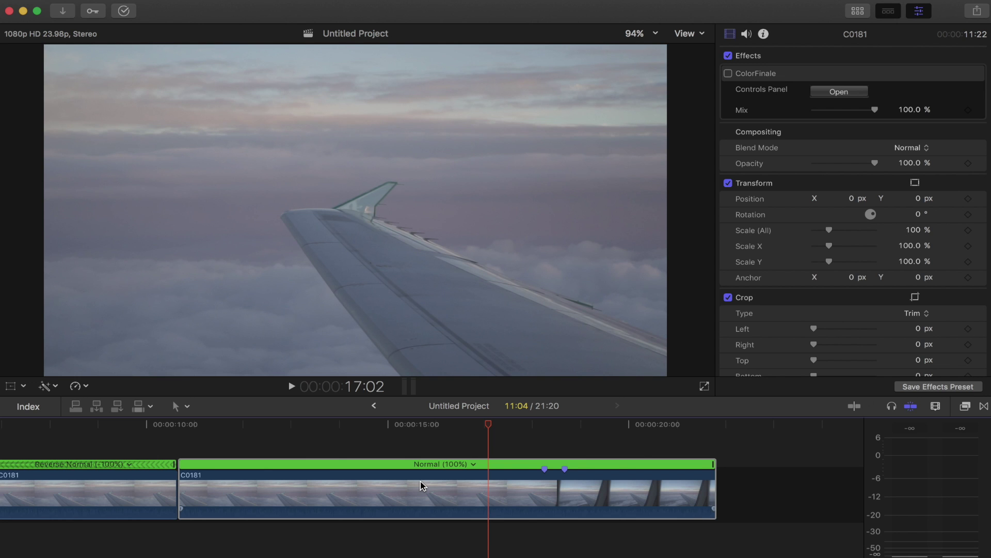
left_click(80, 388)
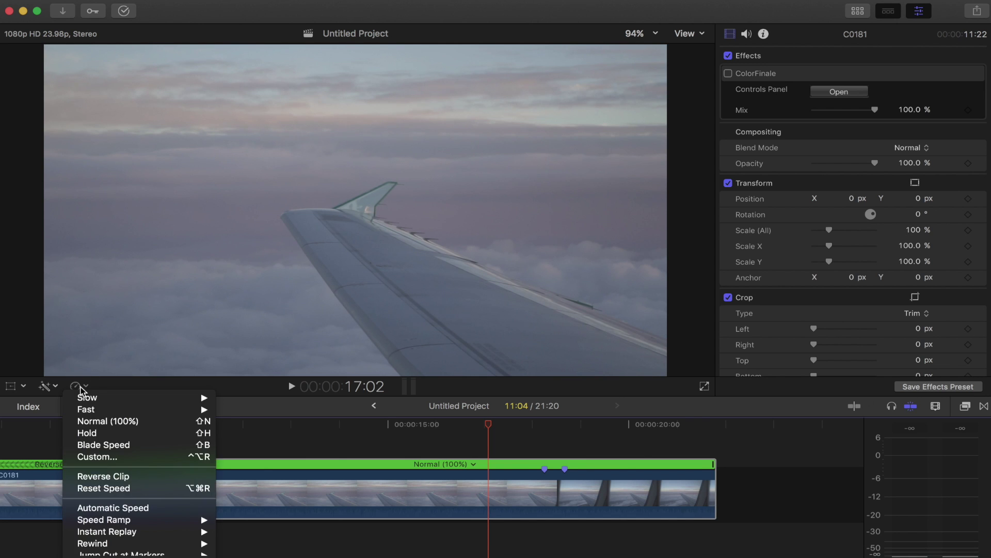
Step: Reverse the second C0181 clip to -100% and play it back from about 13:23
left_click(159, 477)
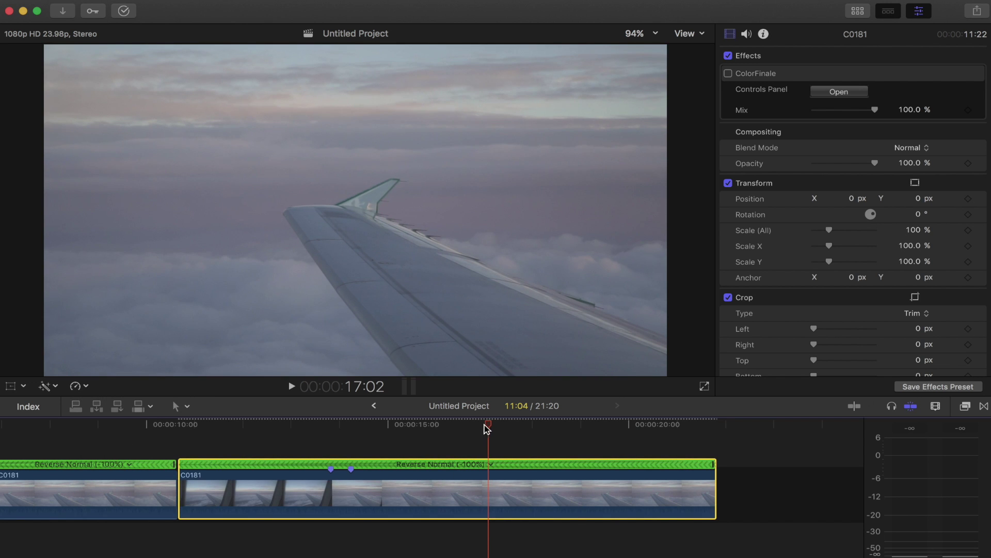
left_click_drag(488, 428, 329, 447)
key("space")
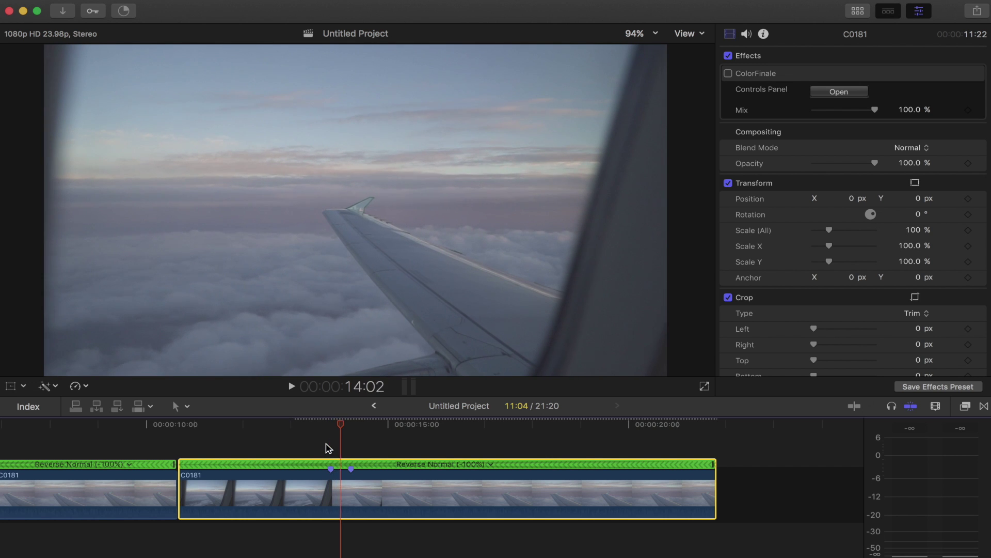
left_click(349, 425)
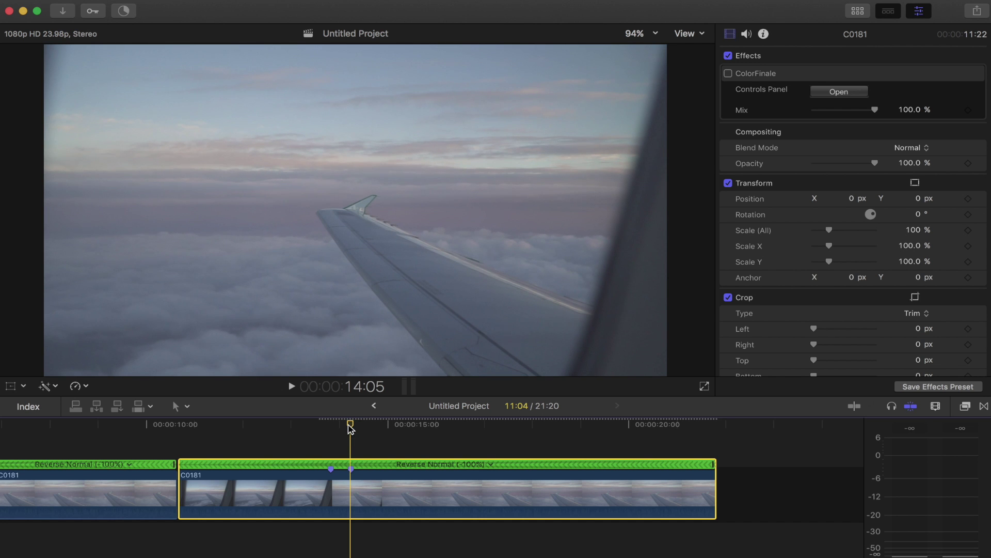
Step: Resume playback, step back to 15:08, and open the options for the clip's marker
key("space")
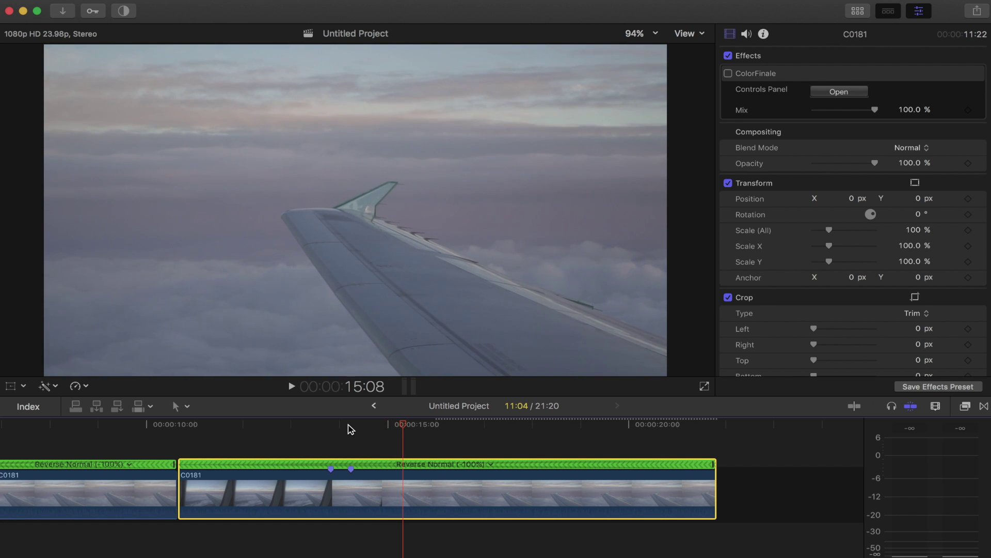
key("Left")
left_click(351, 470)
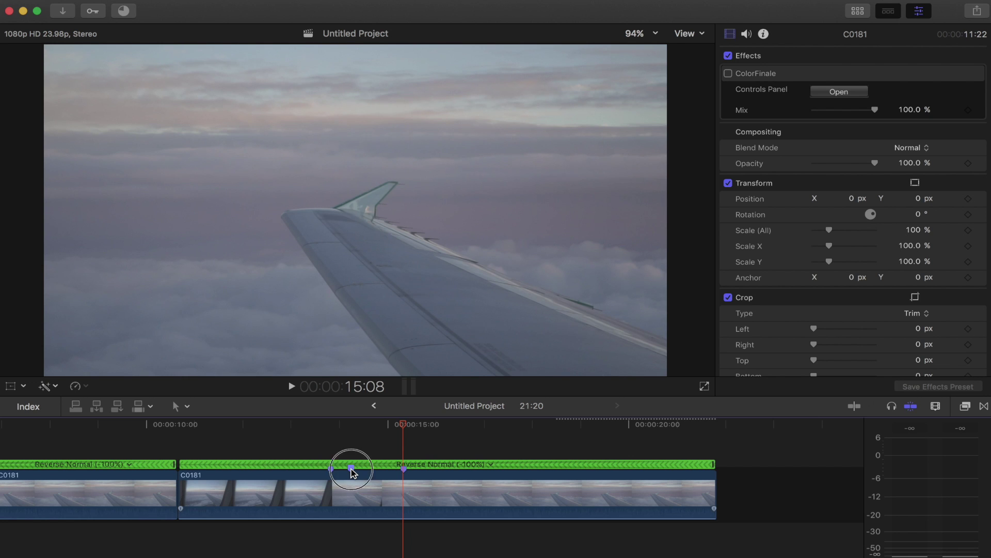
right_click(351, 469)
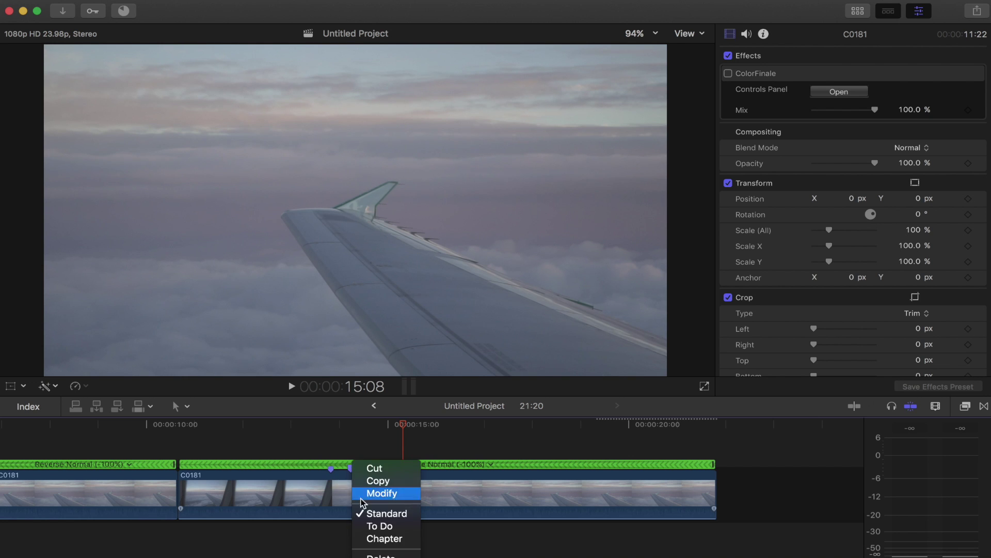
Step: Blade the reversed clip's speed at 13:19 with Shift-B
left_click(314, 503)
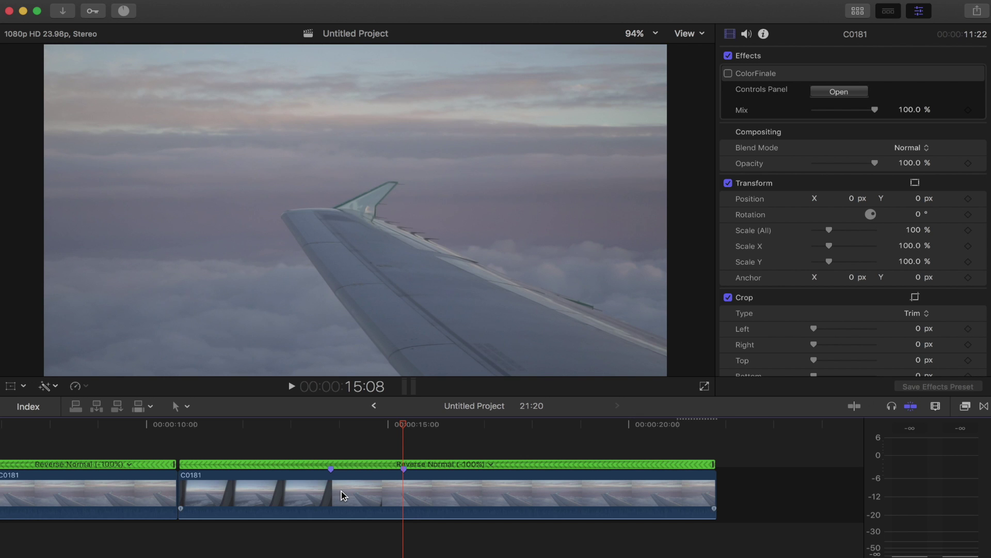
left_click(402, 424)
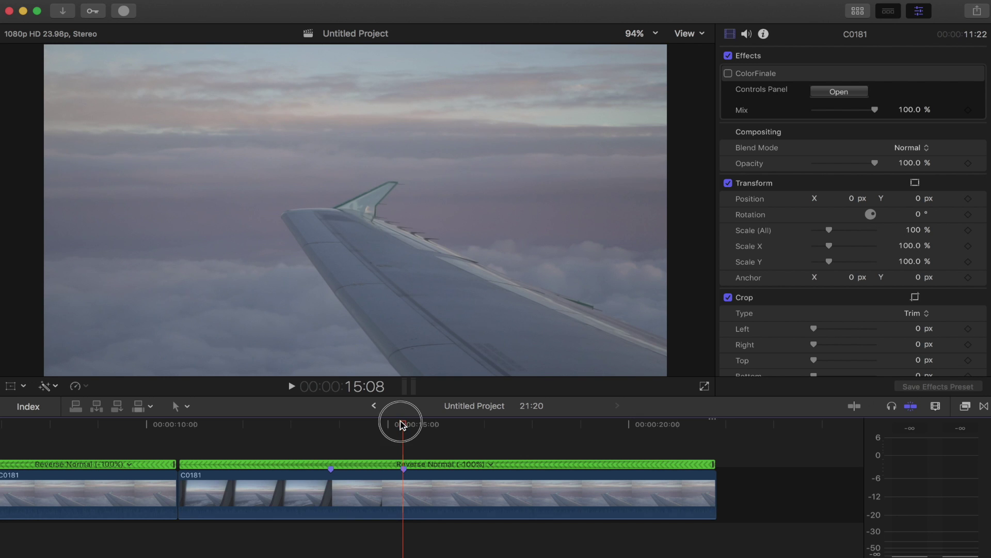
left_click_drag(402, 423, 332, 434)
left_click(331, 496)
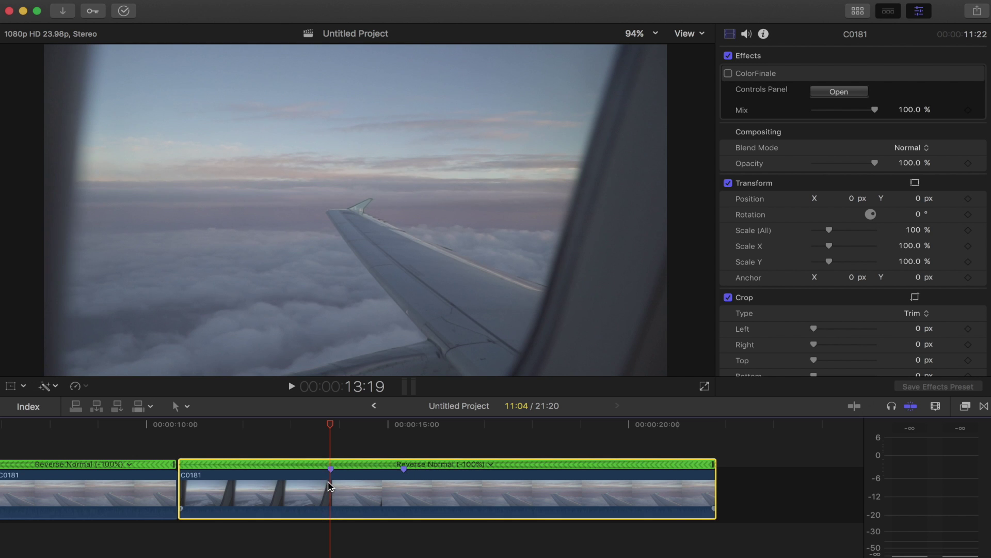
key("shift+b")
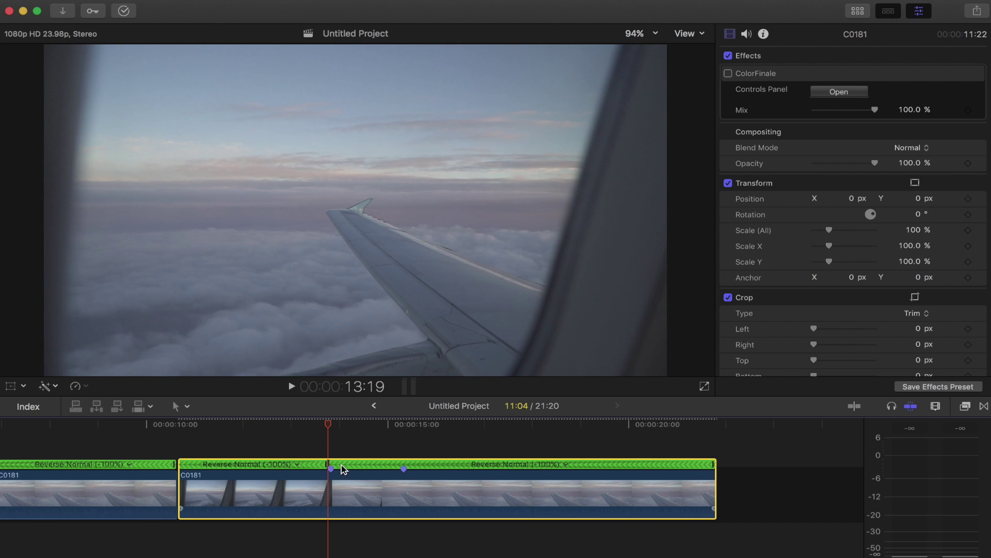
Step: Add a second speed split at 15:08 on the reversed clip
left_click_drag(329, 427, 401, 429)
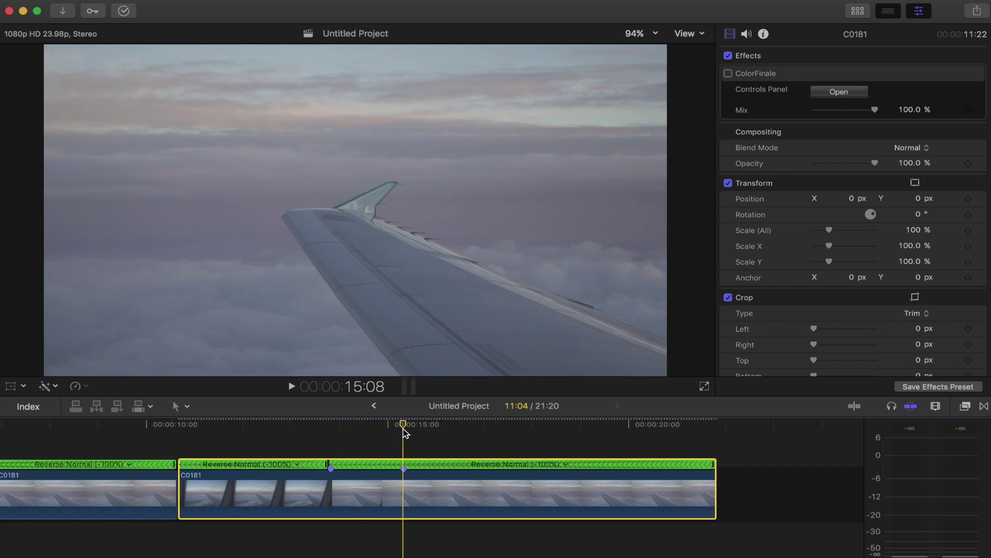
left_click(401, 480)
key("shift+b")
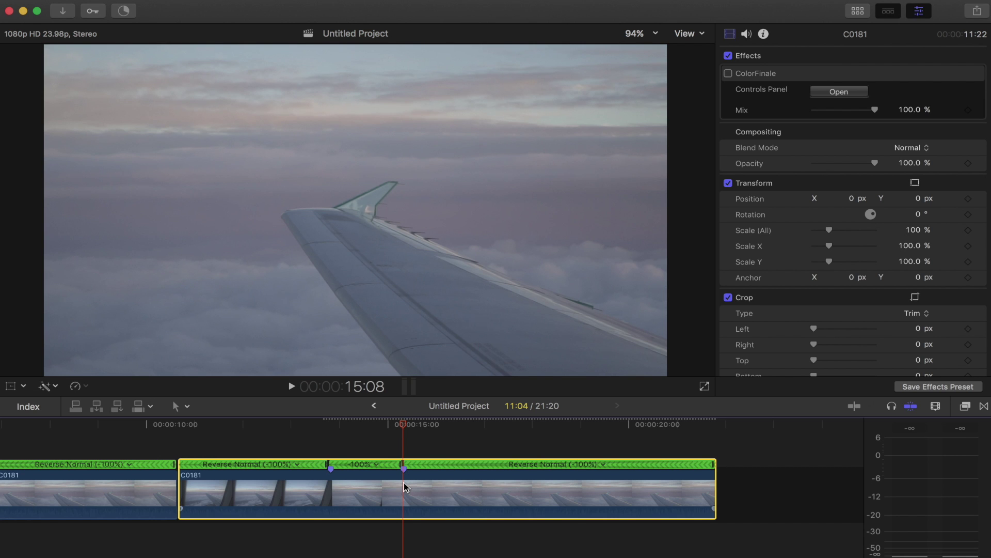
Step: Set the middle reversed section to Reverse Fast at -8x
left_click(376, 464)
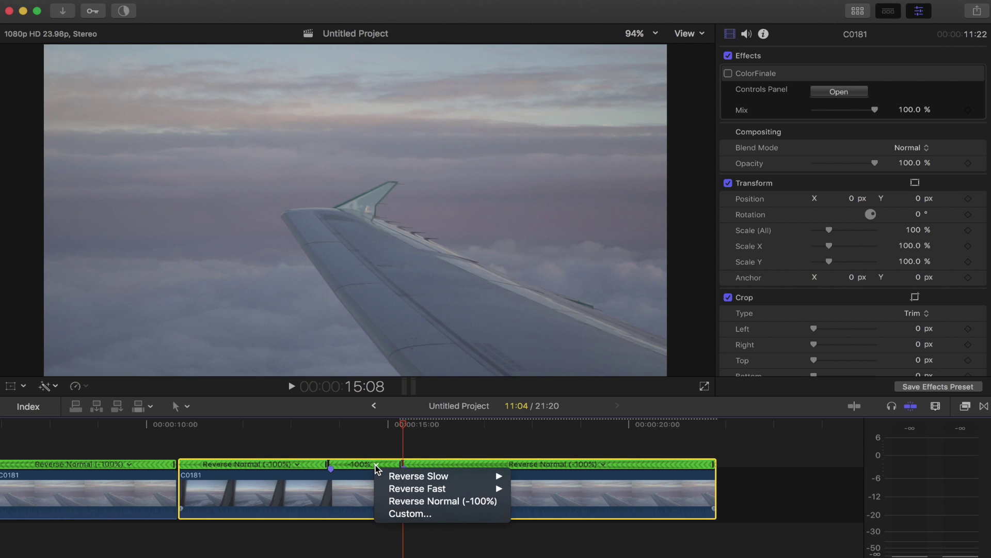
mouse_move(413, 489)
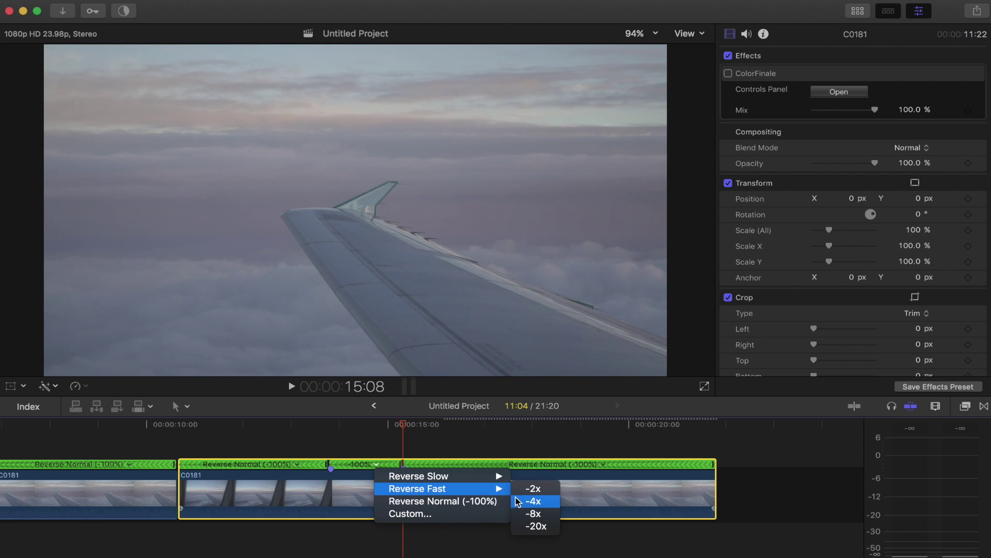
left_click(533, 514)
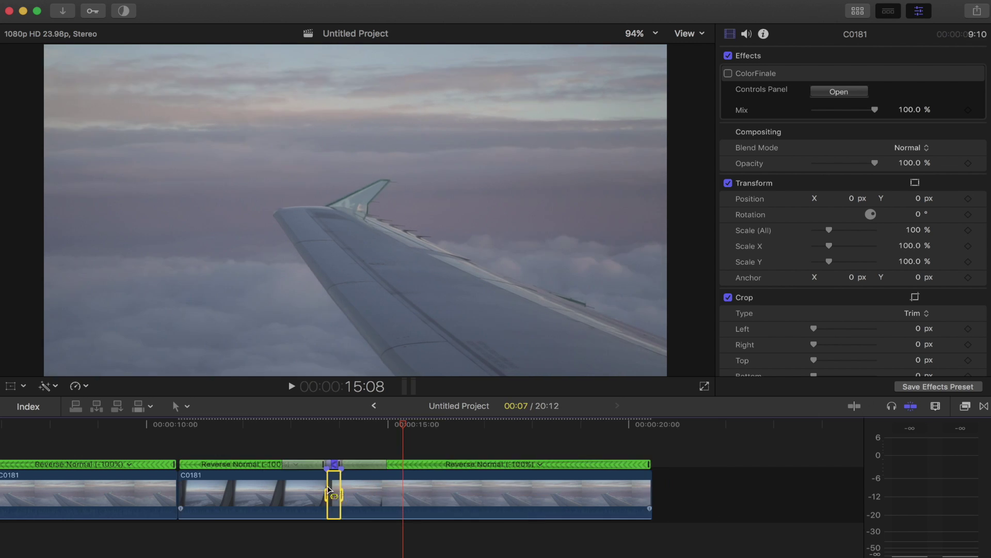
Step: Tighten the speed transitions around the -8x section by dragging their handles
key("super+equal")
key("super+equal")
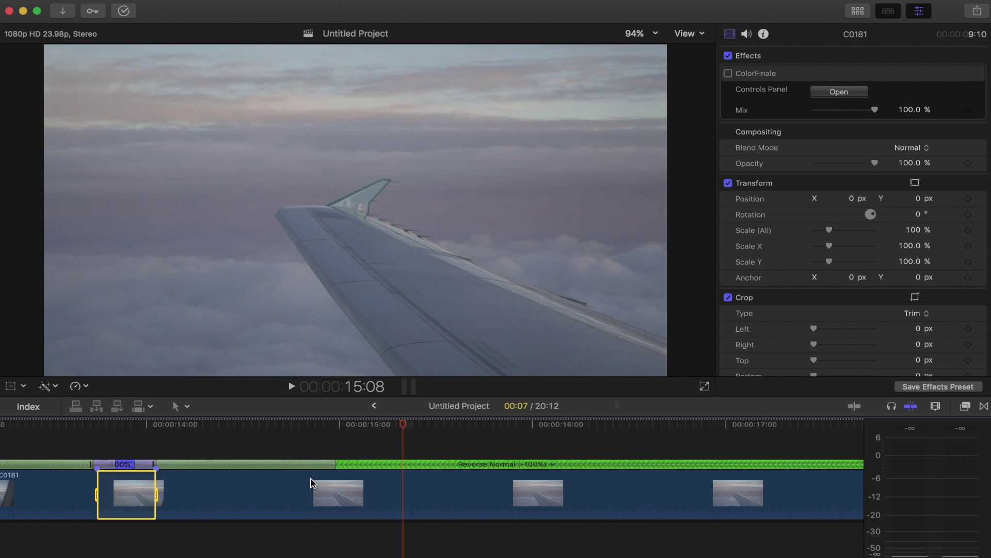
scroll(310, 482, "left", 5)
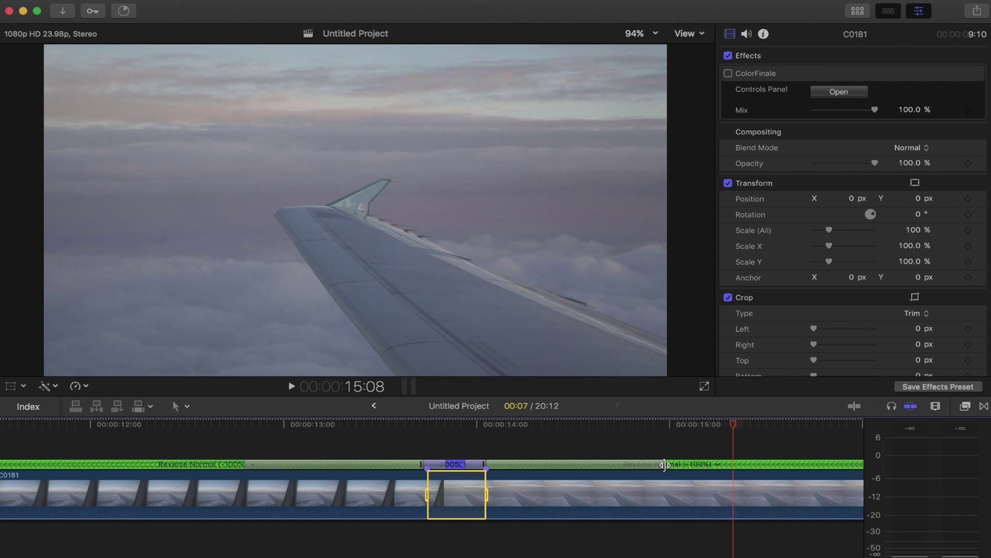
left_click_drag(665, 463, 499, 463)
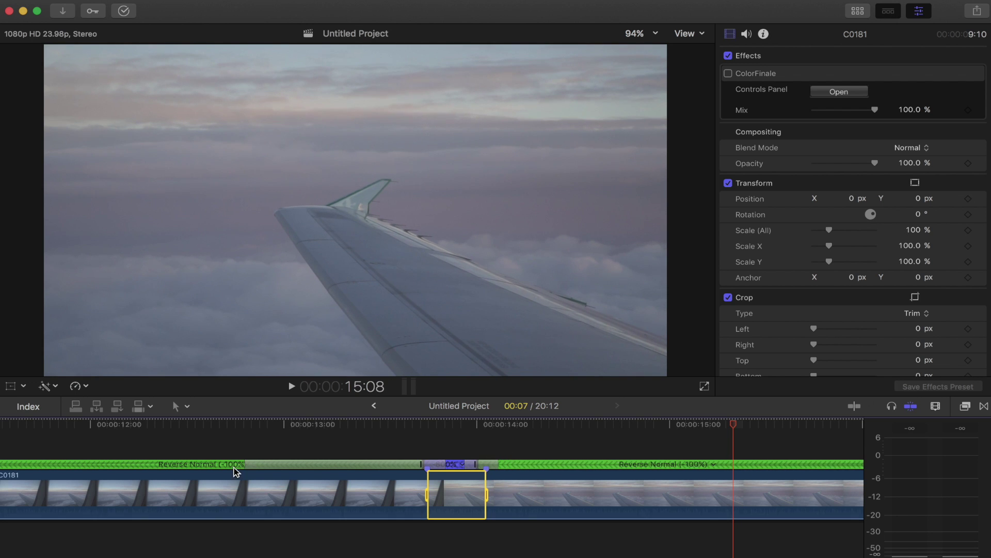
left_click_drag(248, 463, 418, 470)
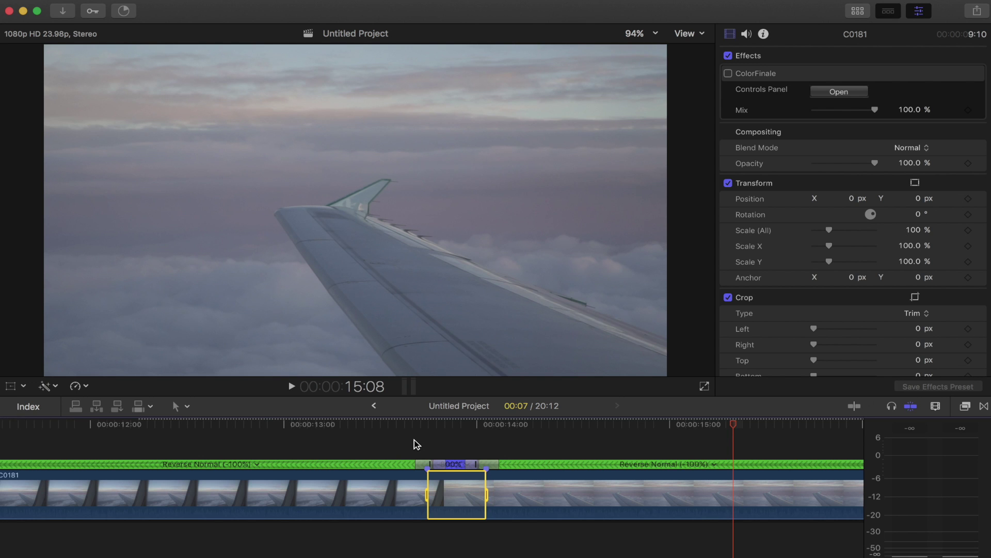
key("super+minus")
scroll(416, 444, "right", 5)
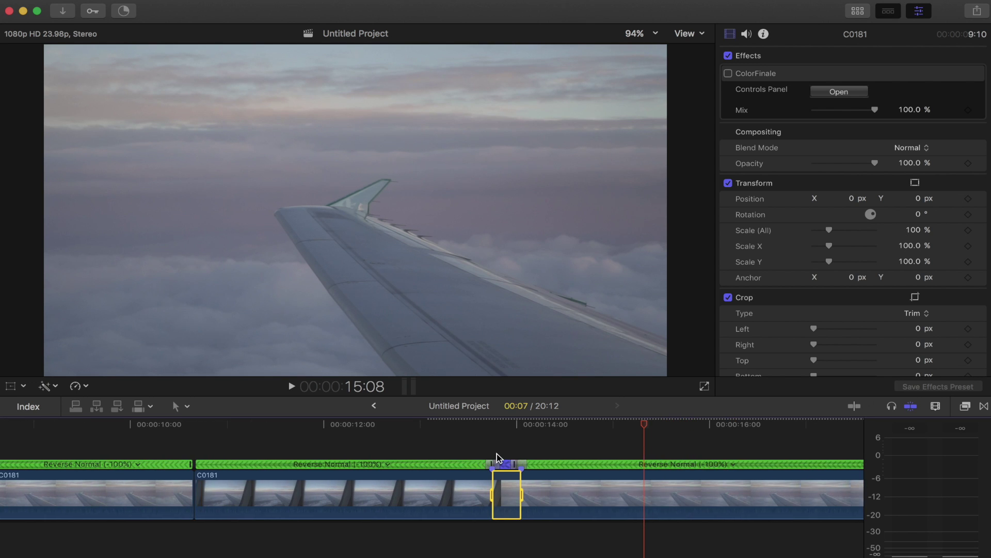
scroll(381, 450, "right", 5)
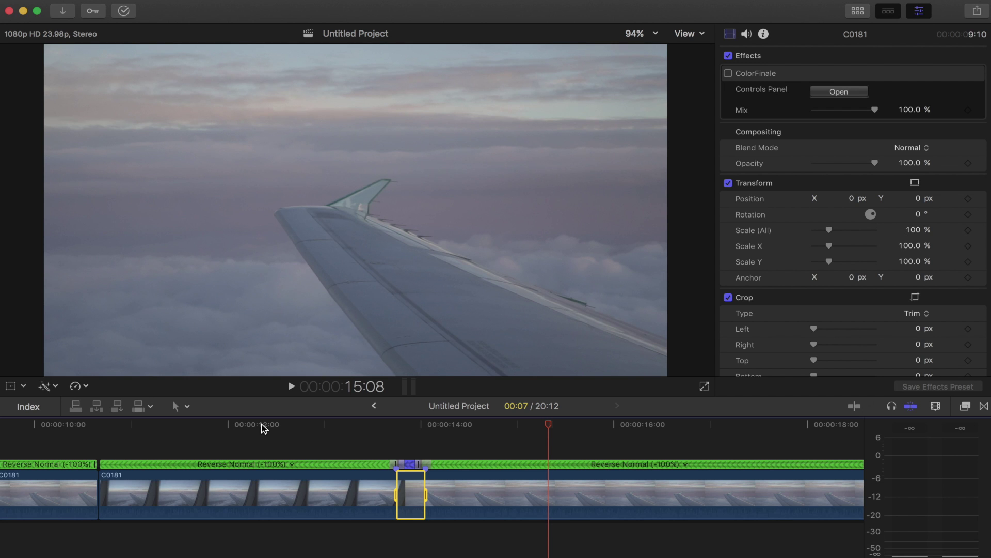
left_click(322, 426)
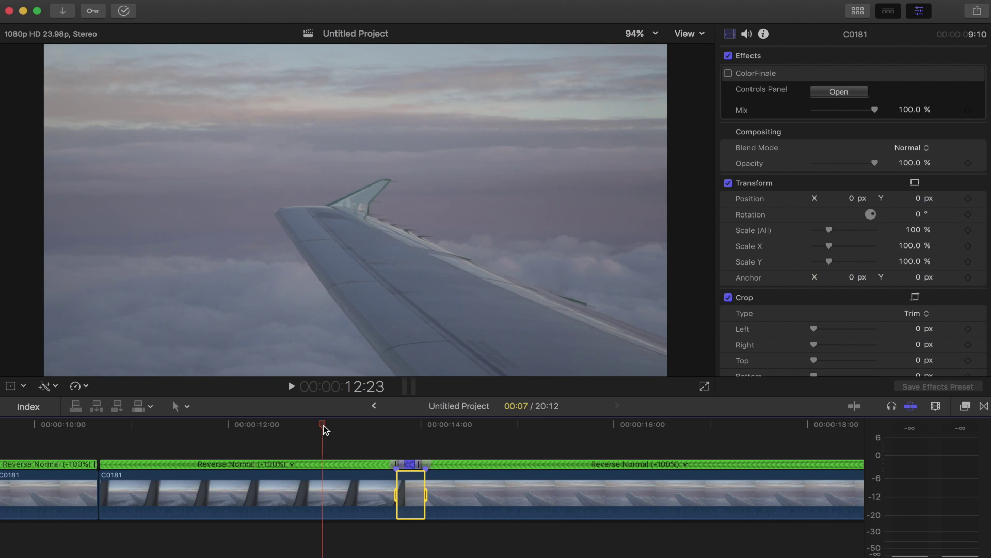
key("space")
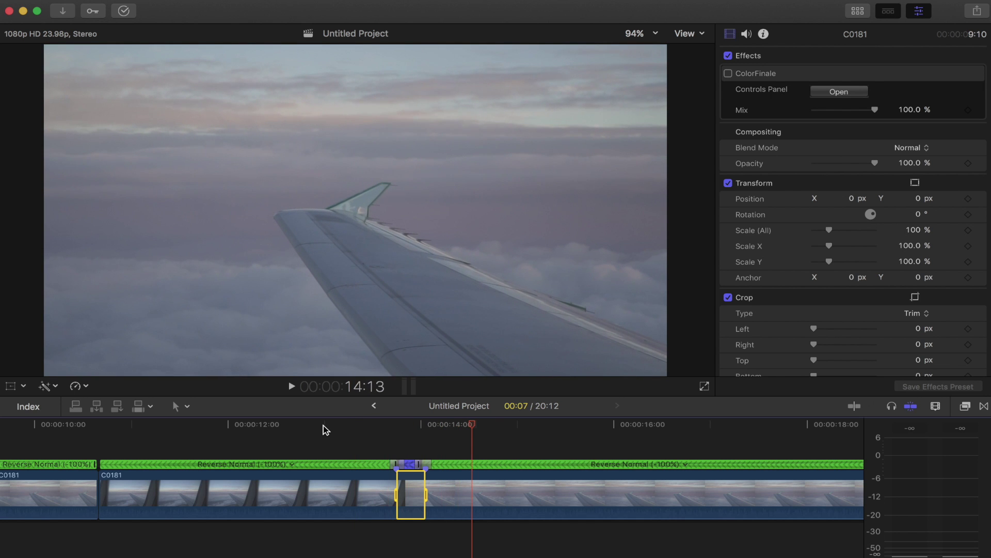
left_click_drag(459, 424, 348, 429)
key("space")
left_click(680, 551)
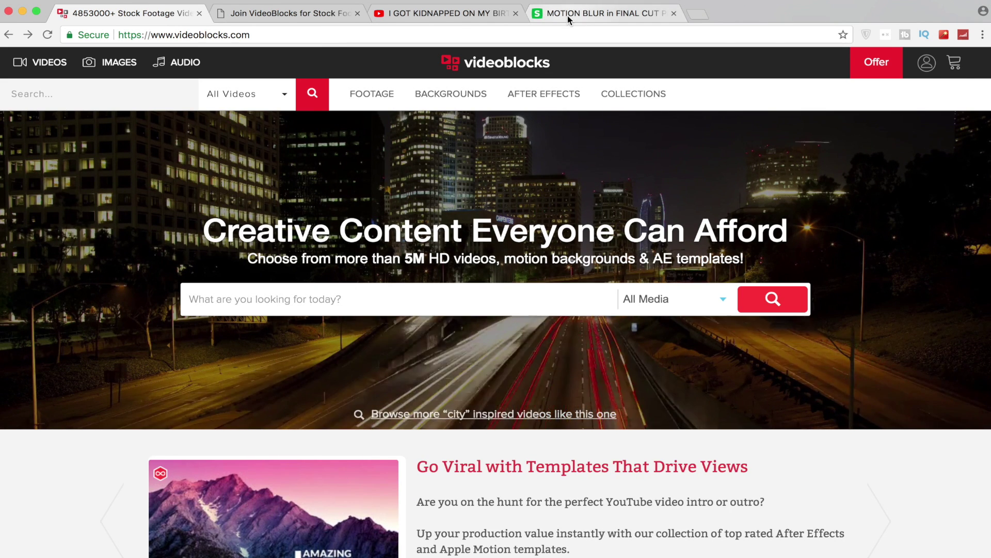
Step: Look over Sellfy's MOTION BLUR product page, then return to Final Cut Pro
left_click(568, 16)
scroll(128, 253, "down", 2)
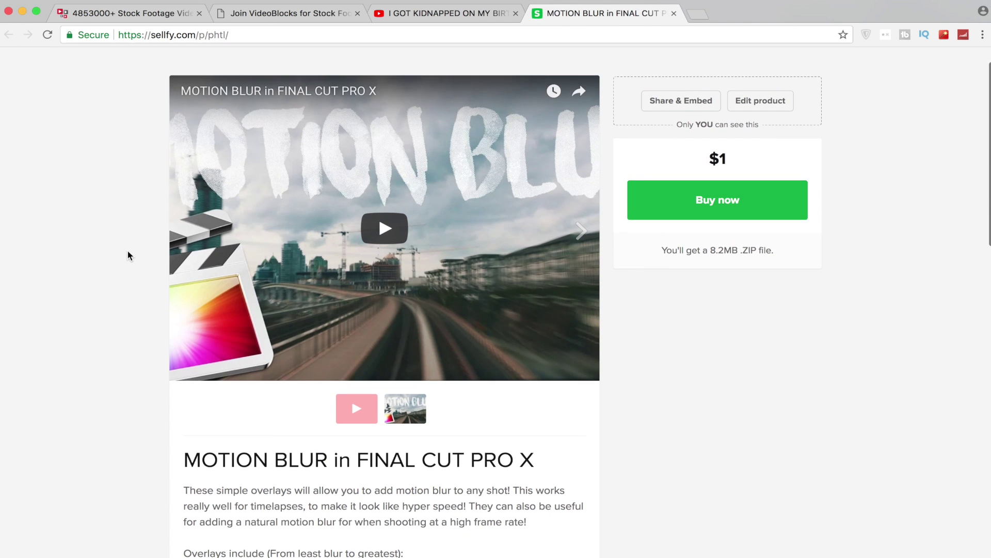
scroll(128, 252, "down", 3)
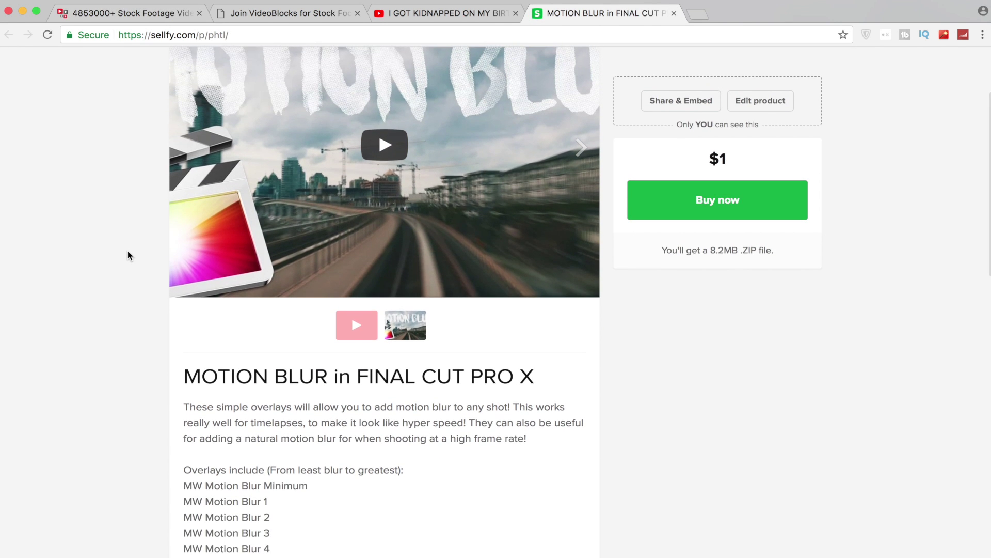
scroll(128, 253, "up", 4)
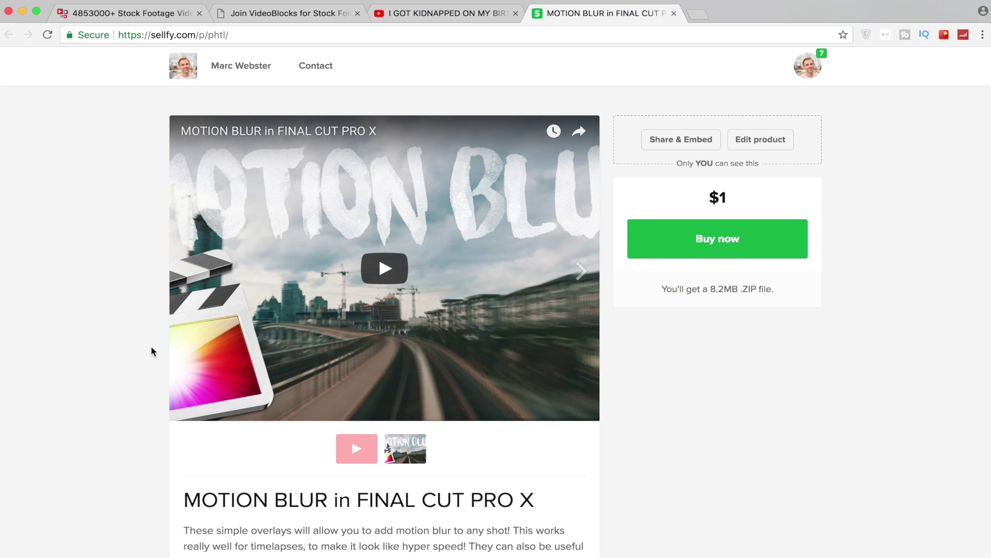
mouse_move(338, 548)
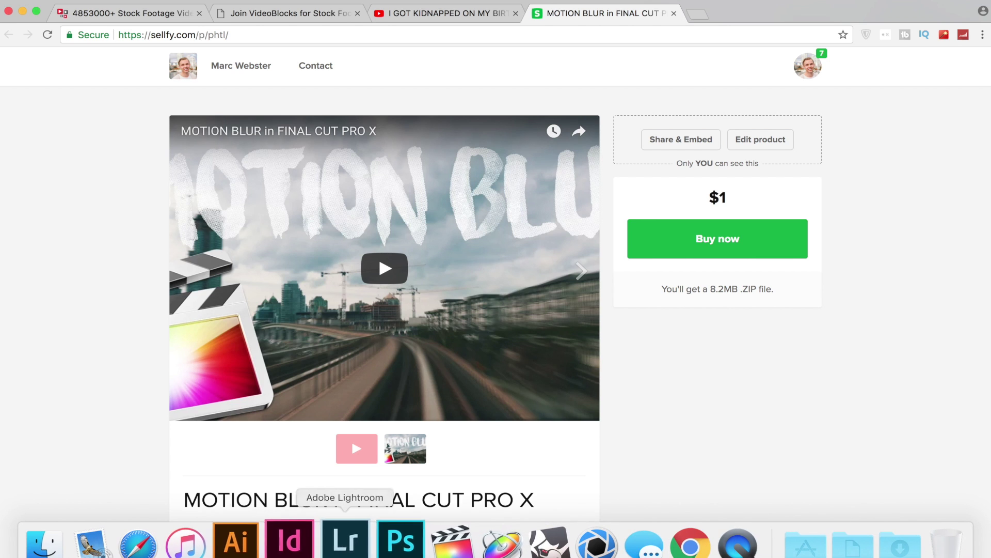
left_click(447, 552)
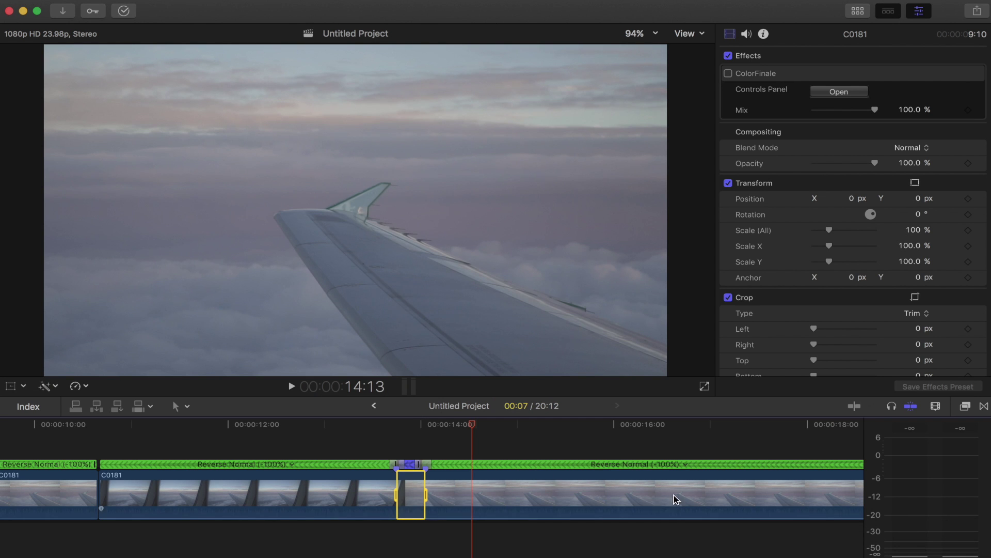
Step: Drag MW Motion Blur 6 from the Effects Browser onto the fast section, then close the browser
left_click(966, 406)
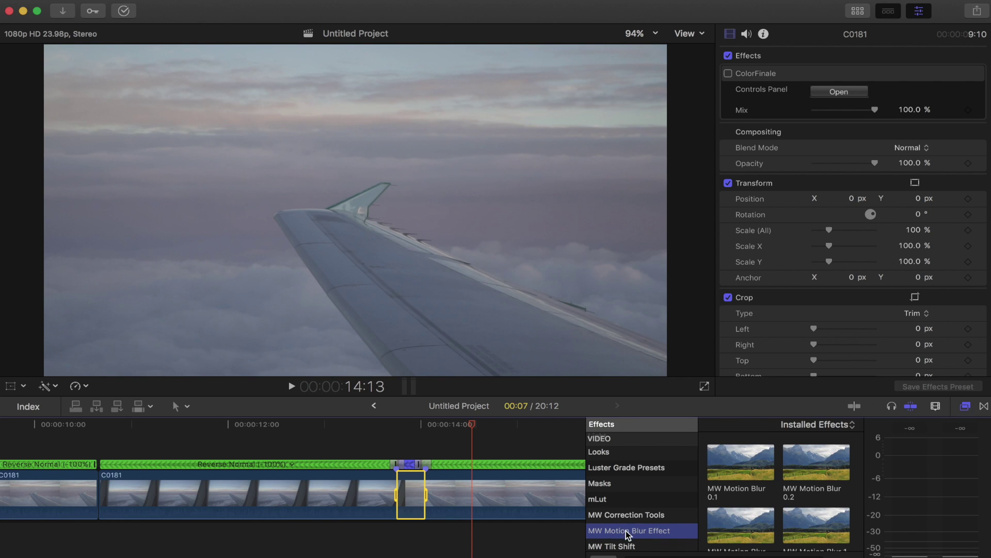
scroll(755, 504, "down", 8)
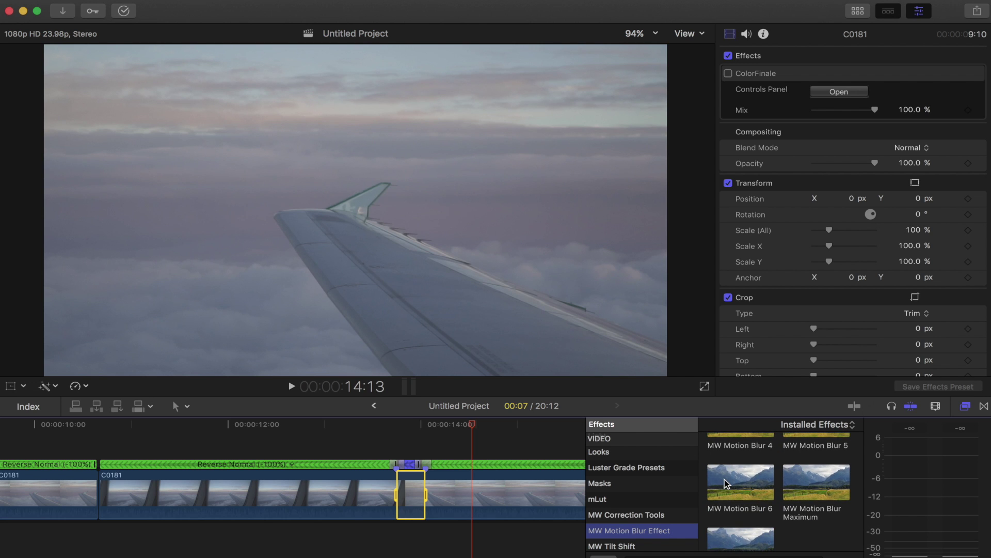
left_click(707, 483)
left_click_drag(706, 483, 496, 488)
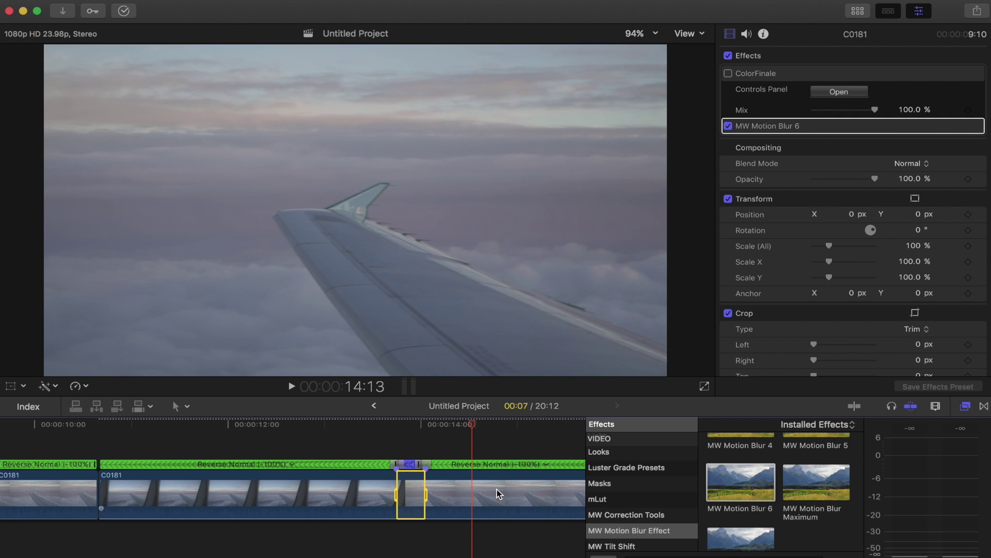
left_click(965, 408)
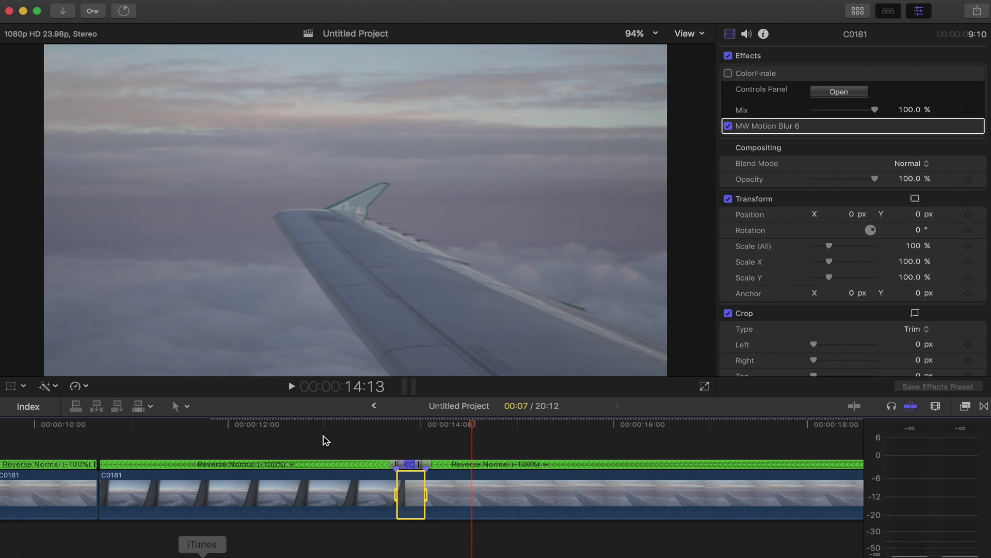
left_click(341, 425)
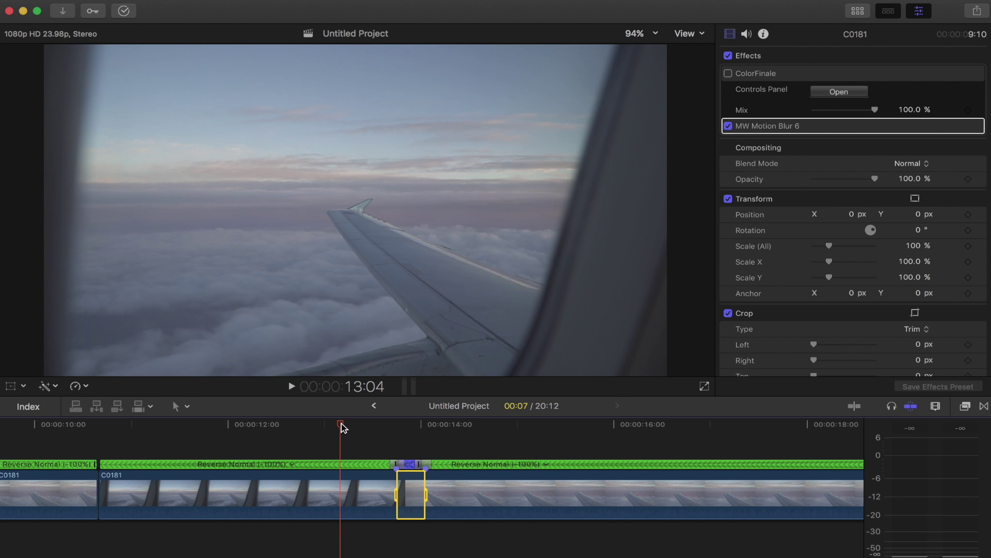
key("space")
key("space")
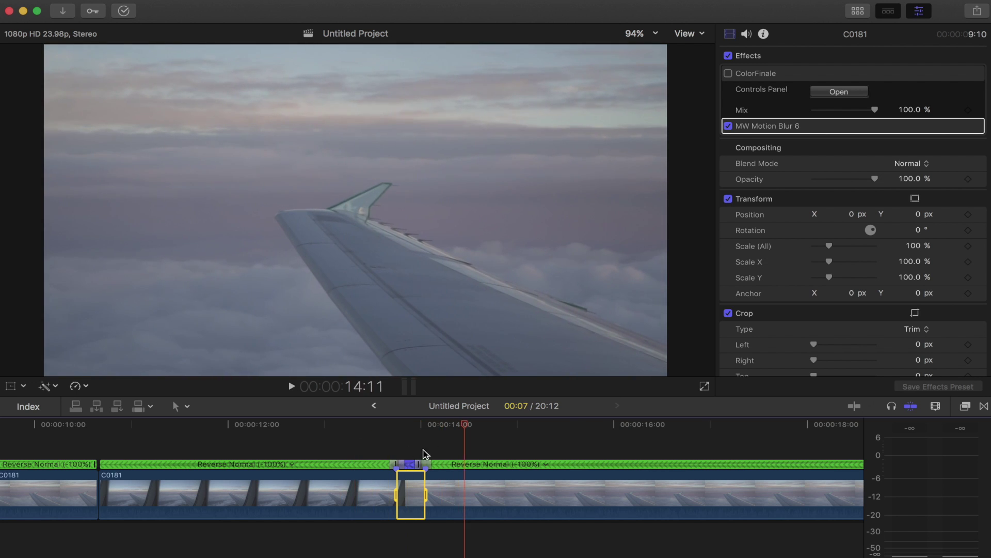
left_click_drag(461, 428, 473, 444)
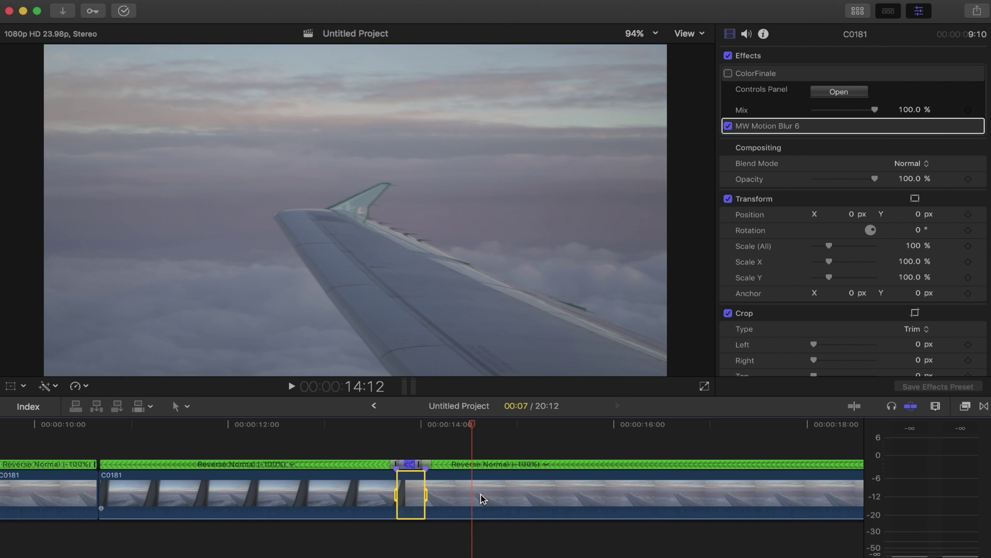
mouse_move(470, 428)
left_mouse_down()
mouse_move(433, 430)
mouse_move(468, 429)
left_mouse_up()
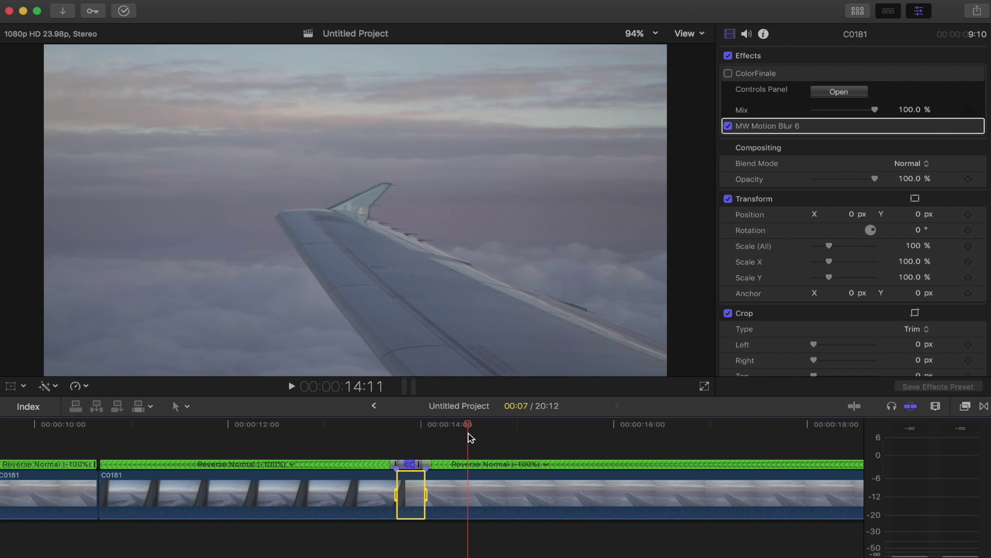
Step: Try scaling C0181 to about 243%, reset it to 100%, and enable ColorFinale
left_click(475, 492)
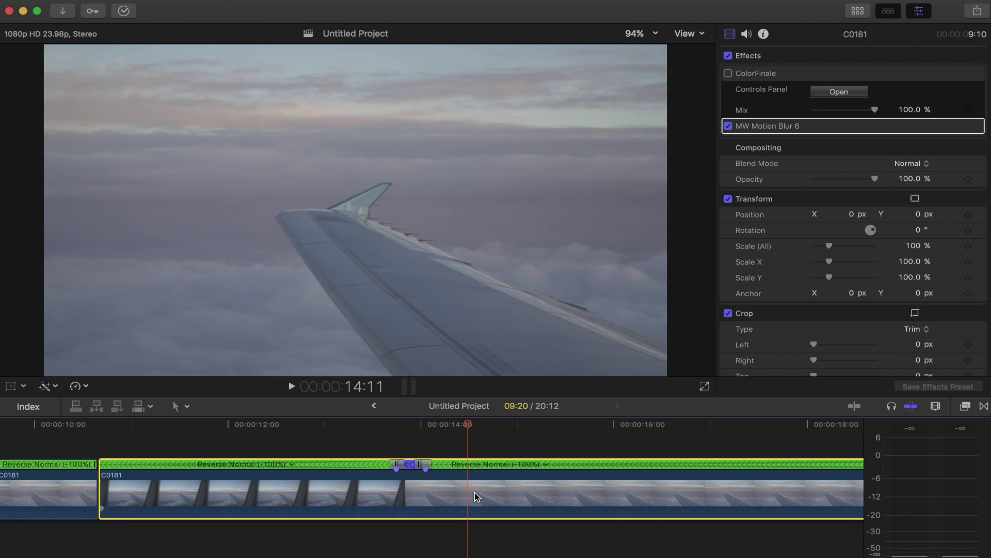
left_click_drag(828, 244, 845, 255)
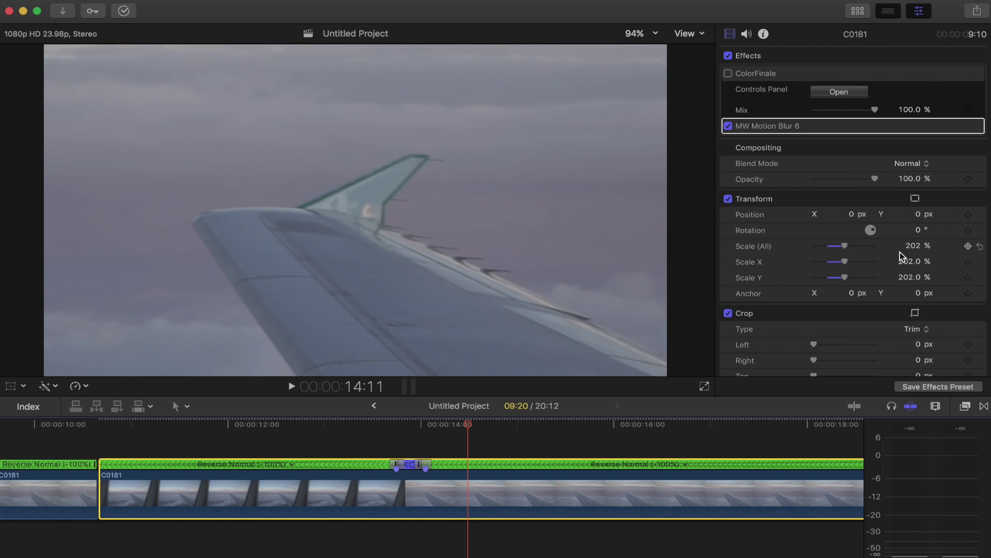
left_click(979, 249)
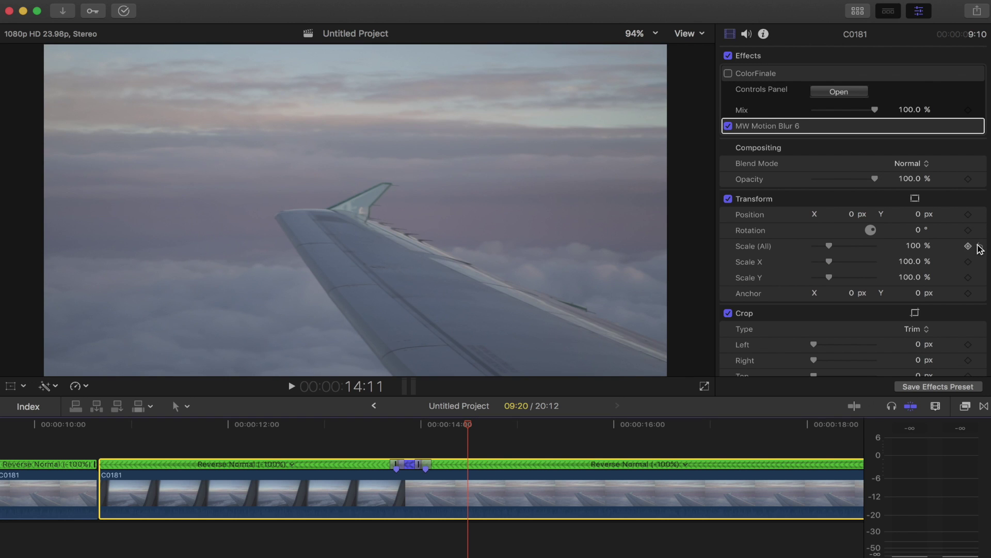
left_click(729, 73)
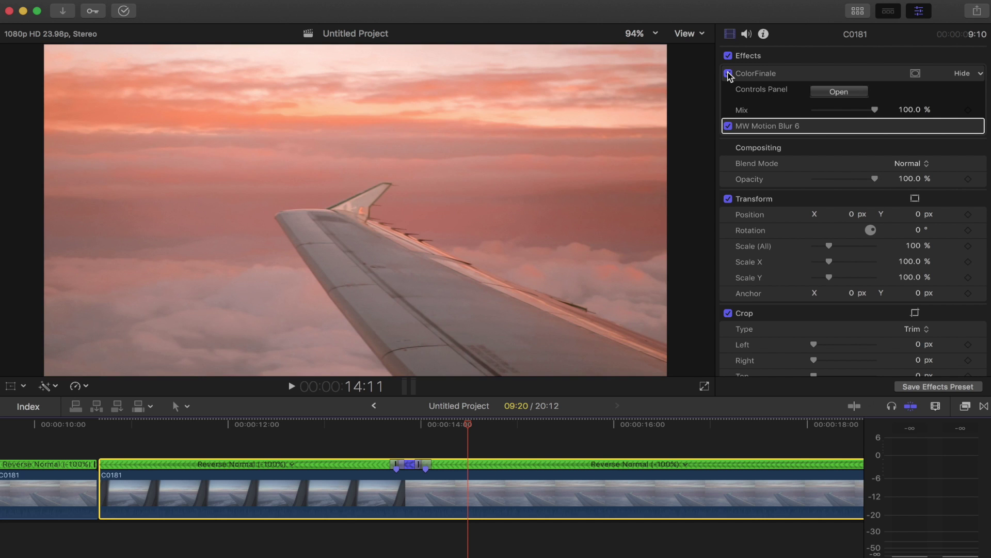